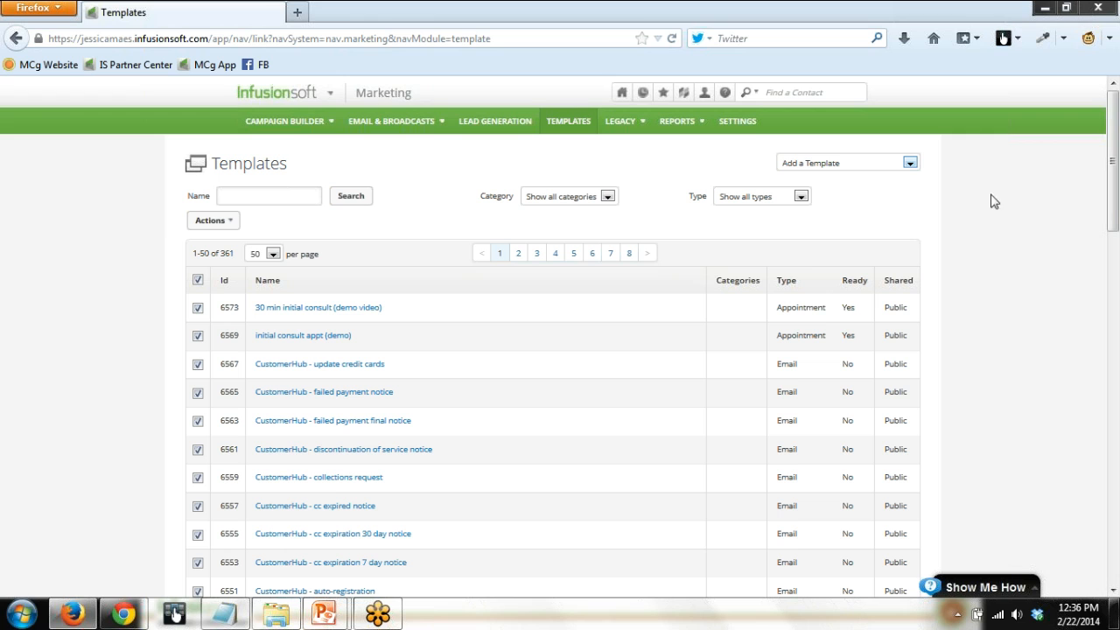
Open the LCM Challenge - DIY campaign from the Campaign Builder list and switch it to editing.
mouse_move(294, 98)
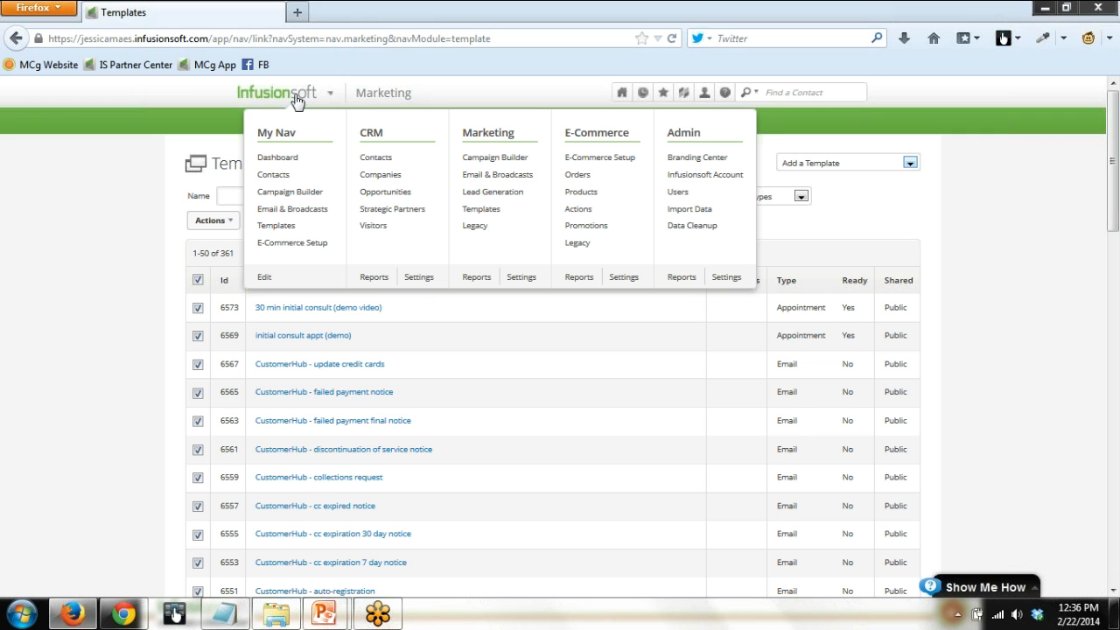
click(473, 158)
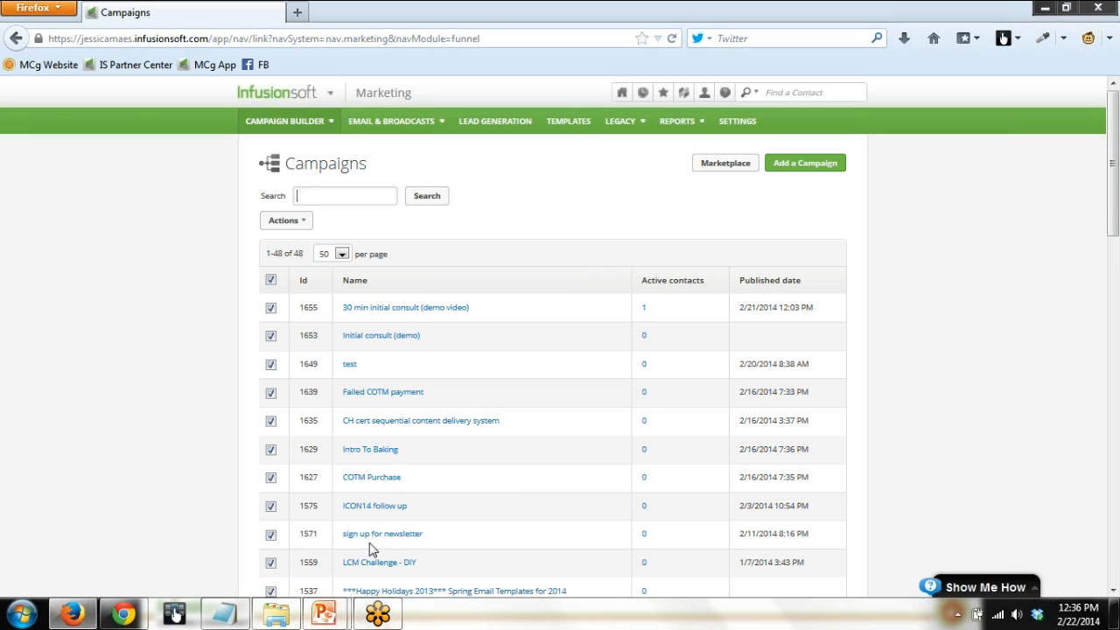
click(1113, 590)
scroll(674, 449, down, 2)
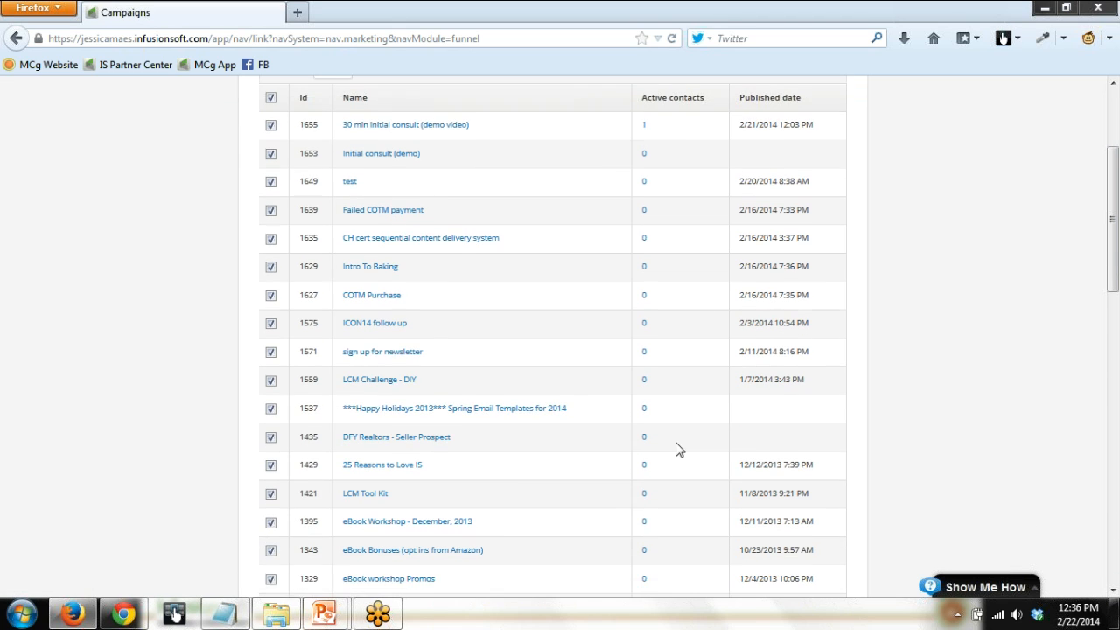
click(382, 381)
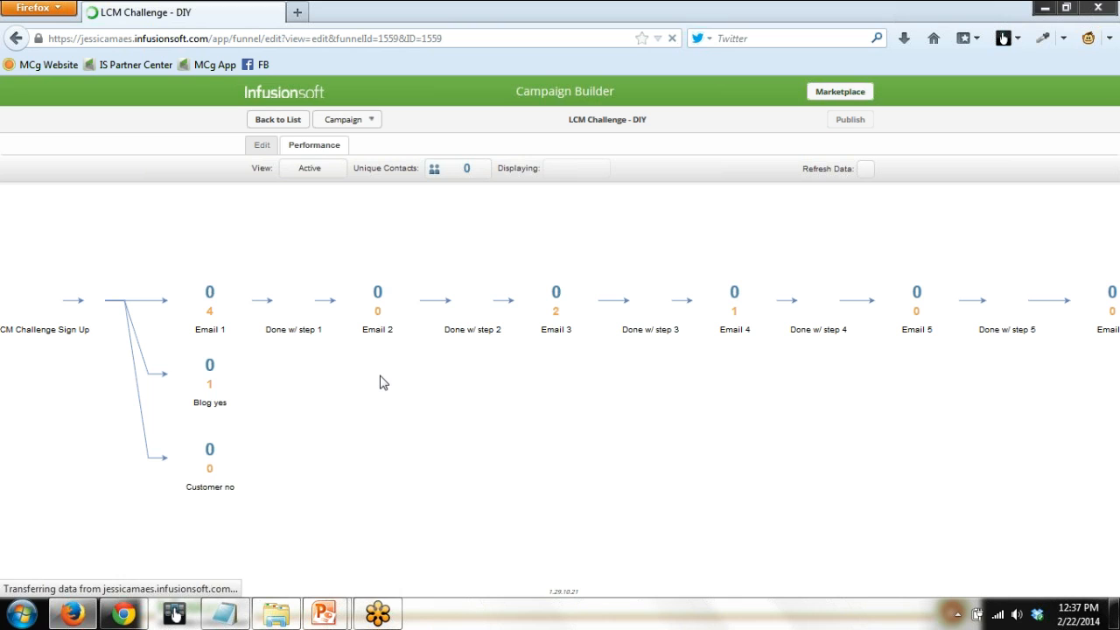
click(262, 145)
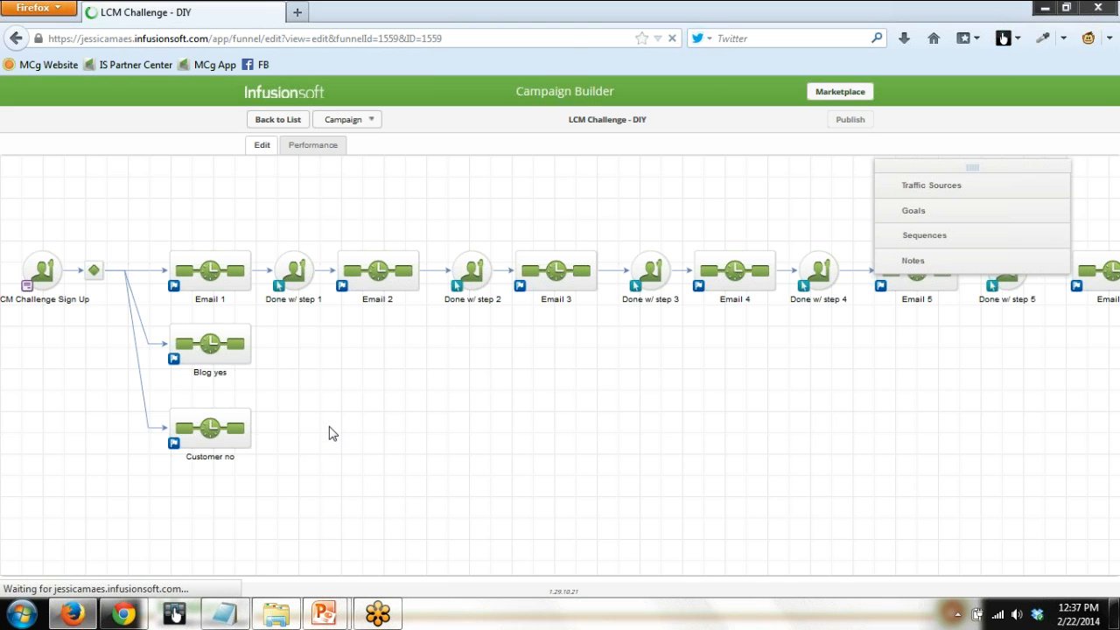
Save the Confirmation and Email 1 message in the Email 1 sequence as template "Copy of Confirmationand Email 1" and return to the sequence.
double_click(222, 272)
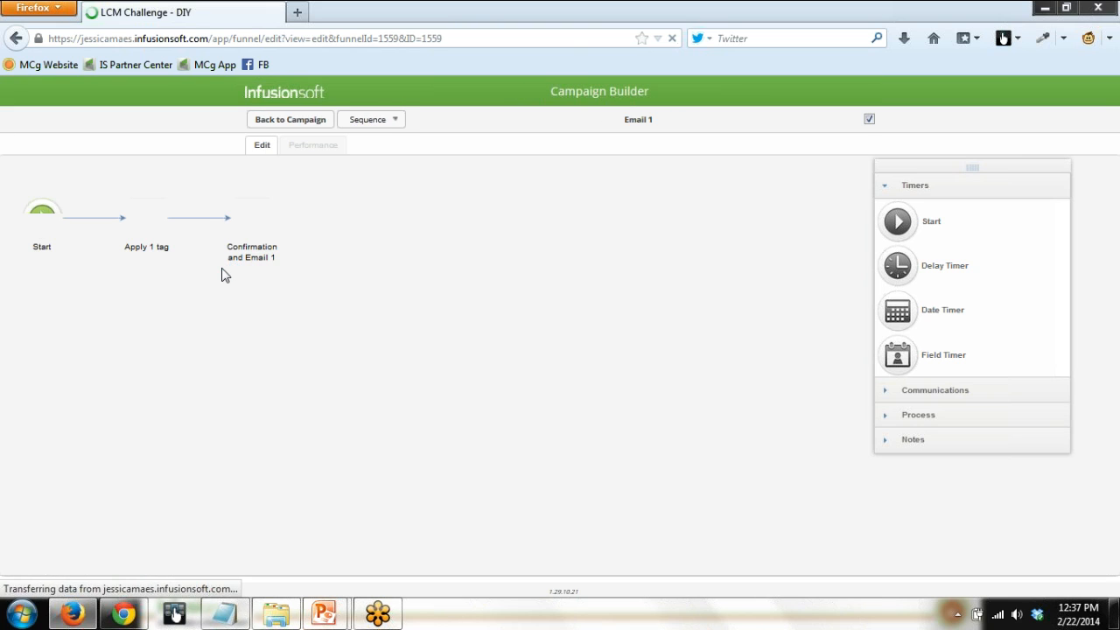
double_click(252, 214)
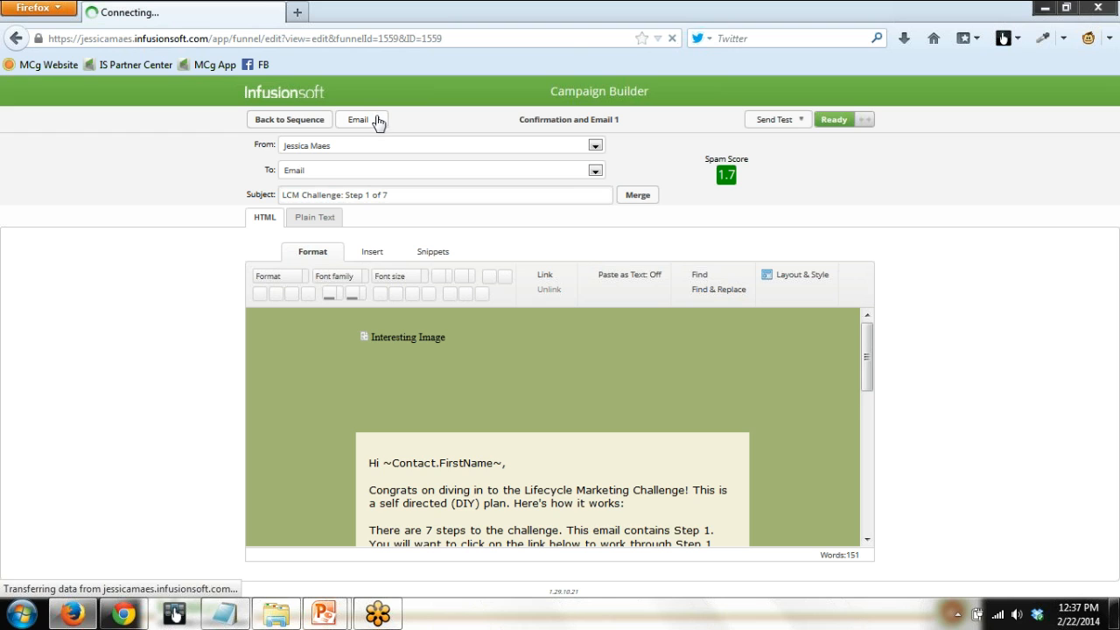
click(378, 121)
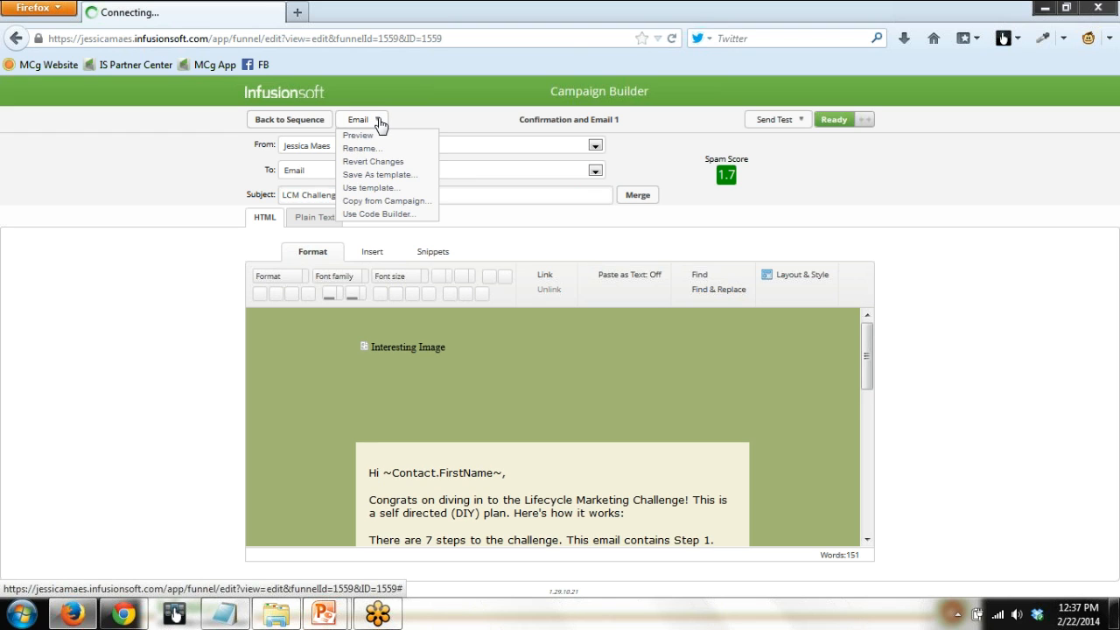
click(387, 176)
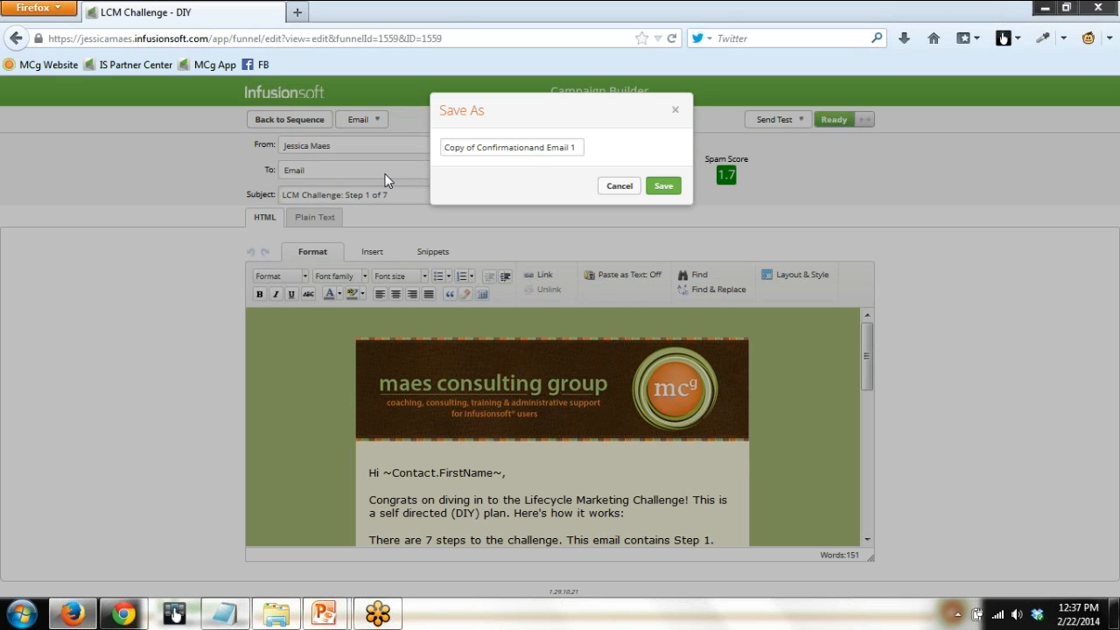
click(662, 189)
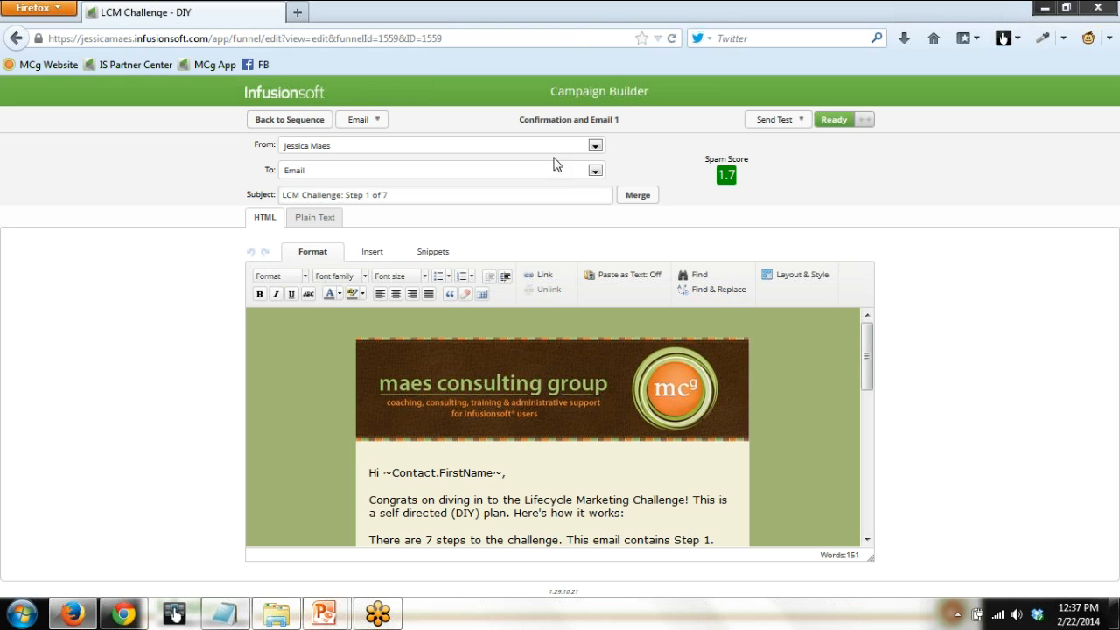
click(267, 125)
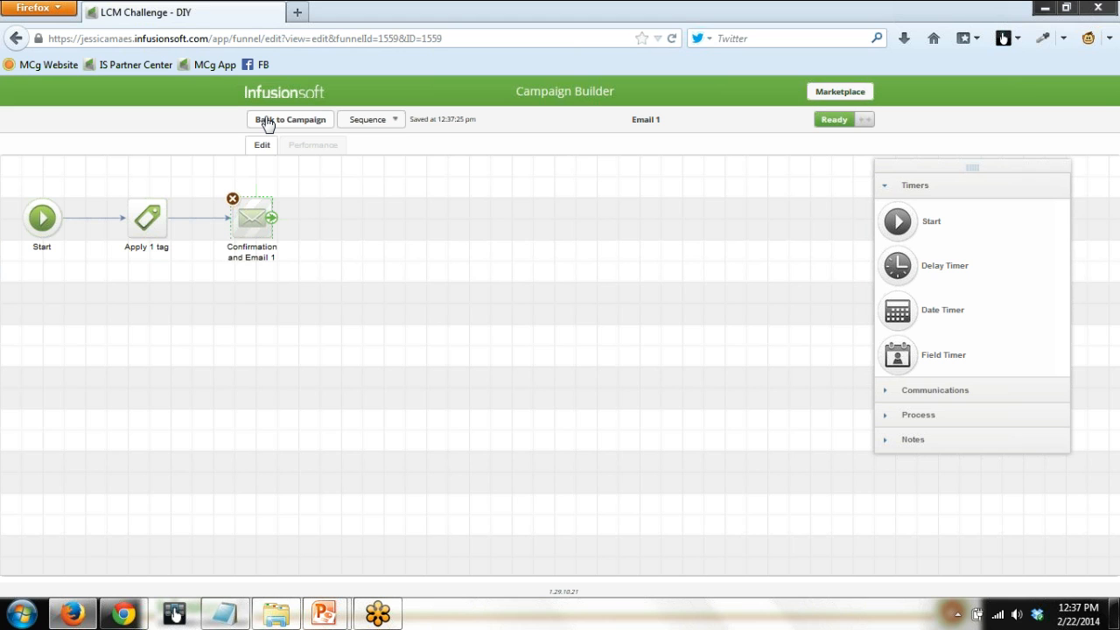
click(267, 124)
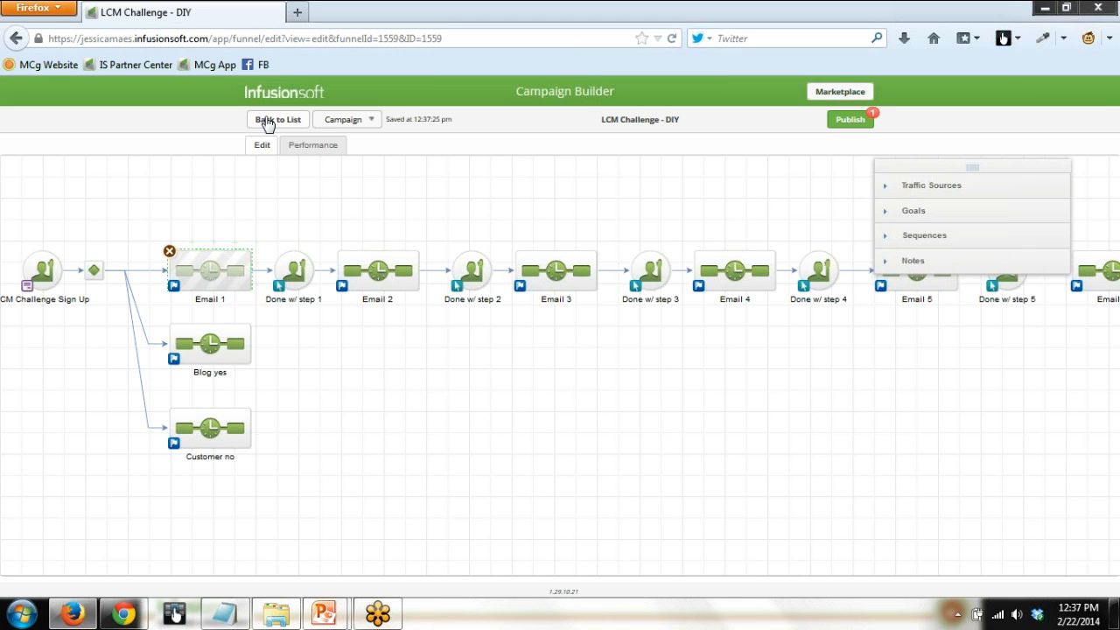
double_click(205, 278)
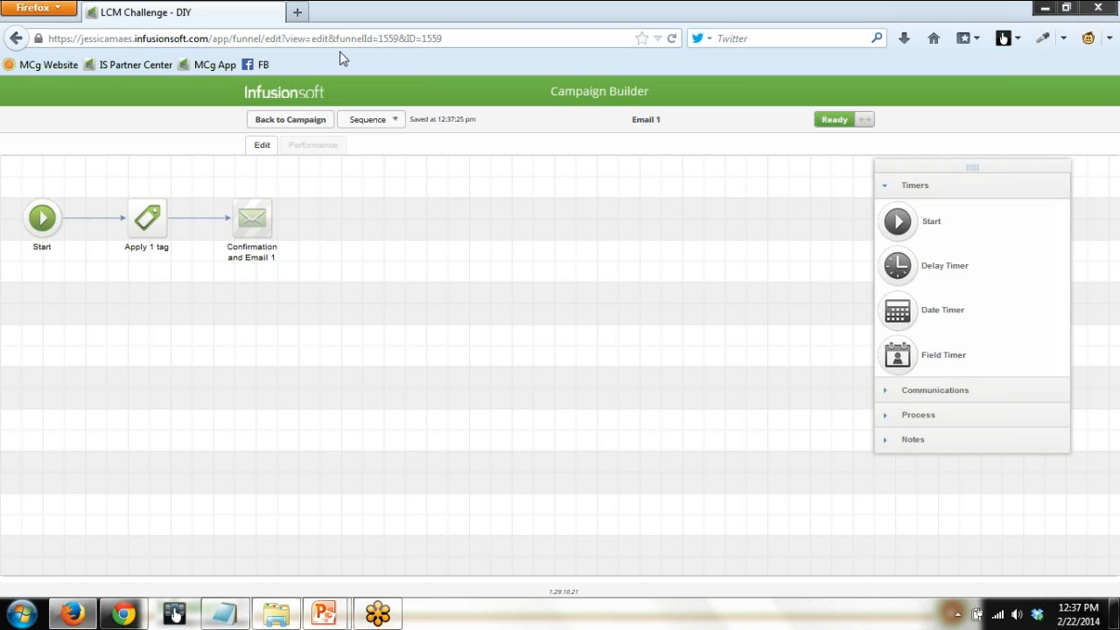
click(288, 119)
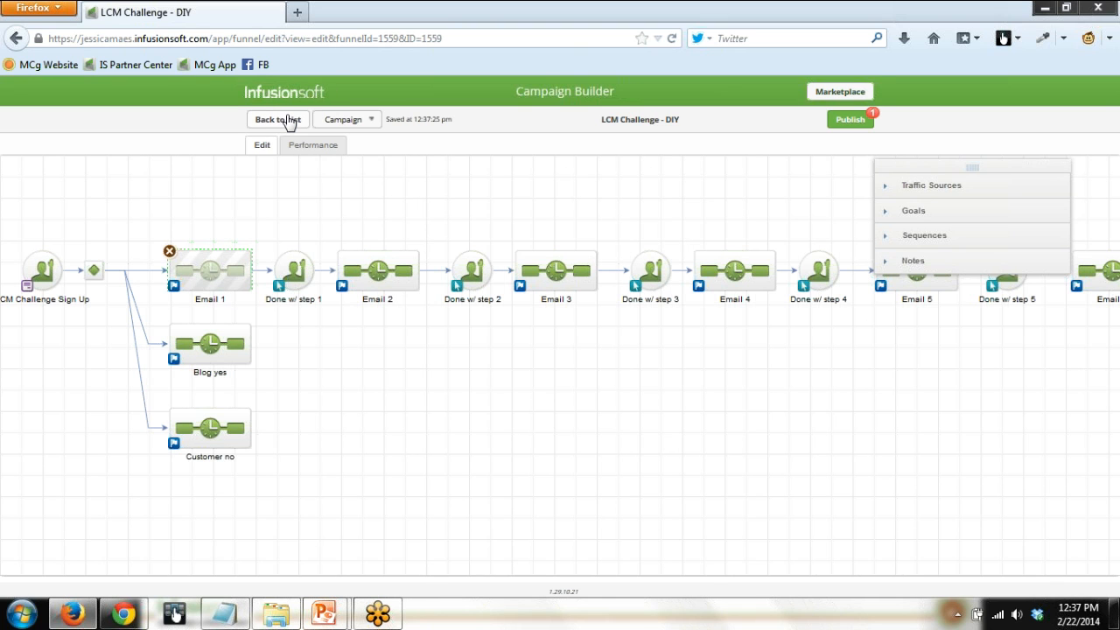
double_click(210, 275)
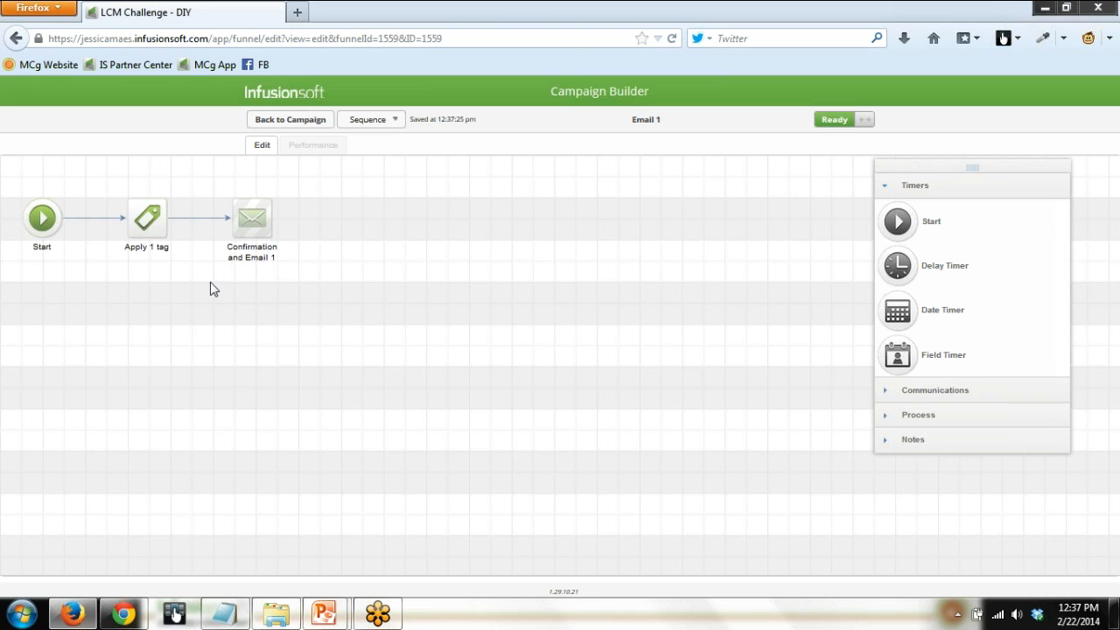
Add an Action Set (Legacy) process directly below the Confirmation and Email 1 message in the Email 1 sequence.
click(885, 415)
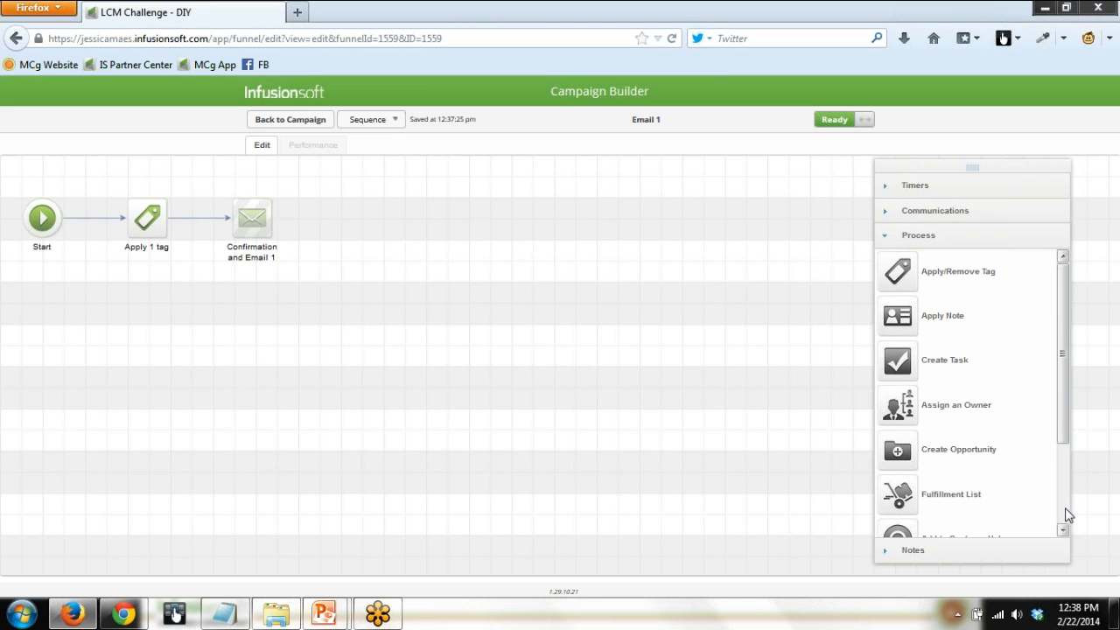
scroll(1064, 507, down, 3)
drag(199, 173, 326, 282)
drag(901, 520, 240, 295)
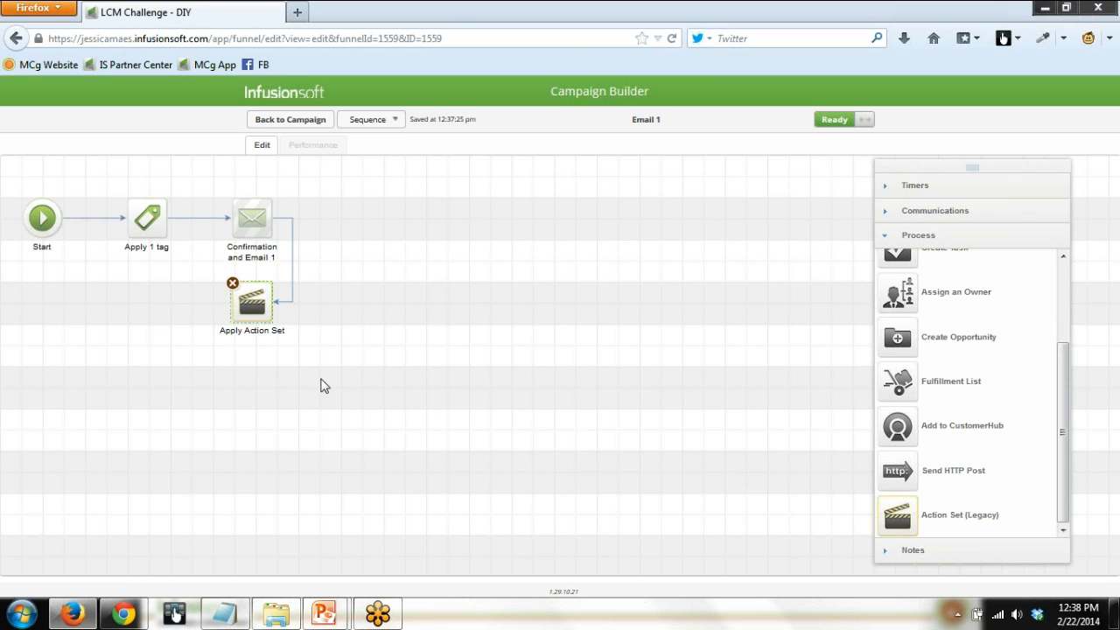
Delete the connector between the Confirmation and Email 1 message and the Apply Action Set process.
click(291, 295)
key(Delete)
drag(217, 274, 309, 354)
drag(217, 183, 310, 263)
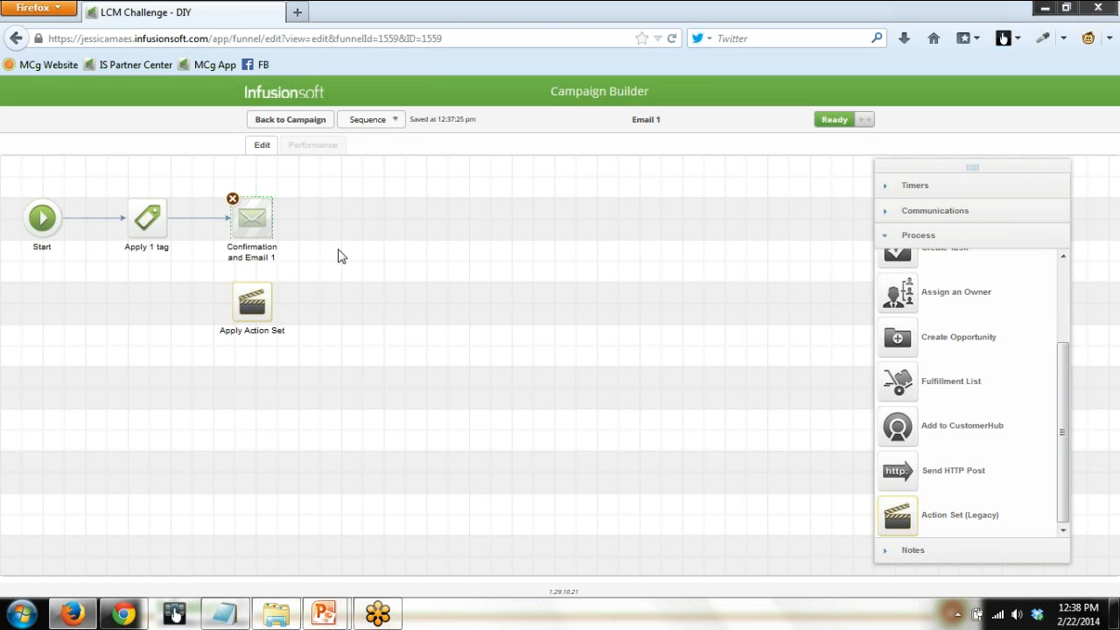
Leave the Email 1 sequence and return from the LCM Challenge - DIY campaign to the campaigns list.
click(303, 130)
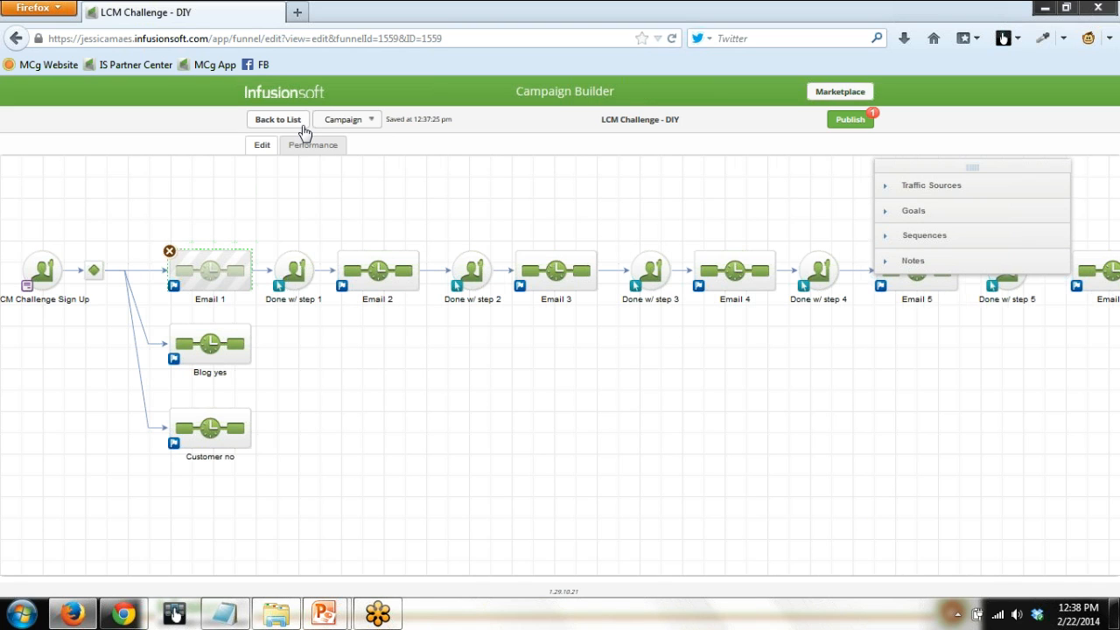
click(303, 130)
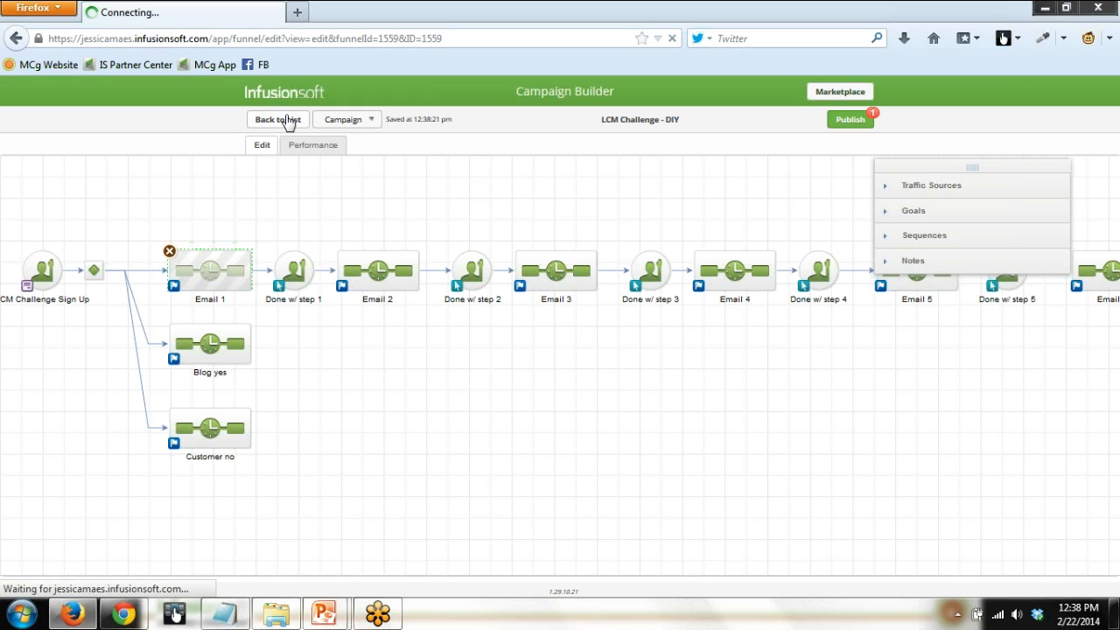
click(313, 187)
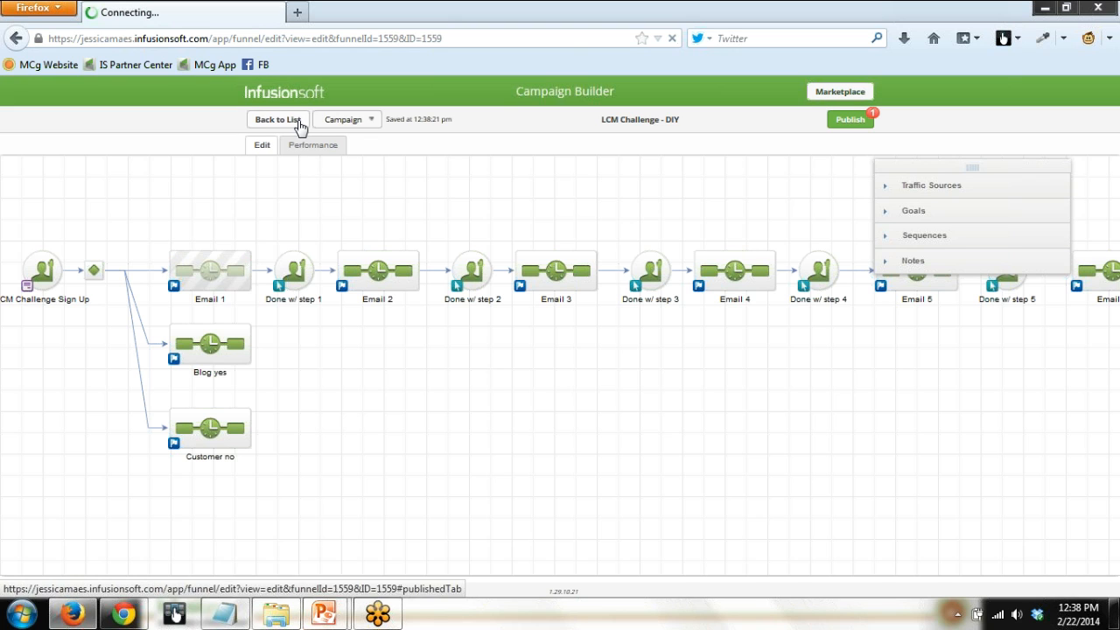
click(300, 127)
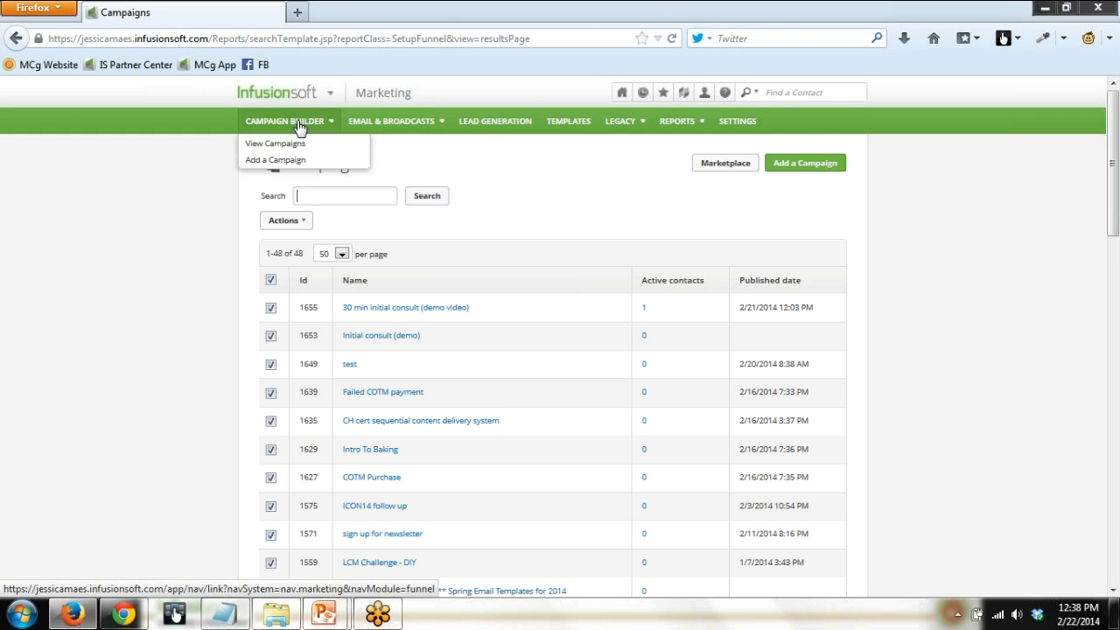
Create a new action set in the Marketing settings and name it "multi email address demo".
mouse_move(300, 105)
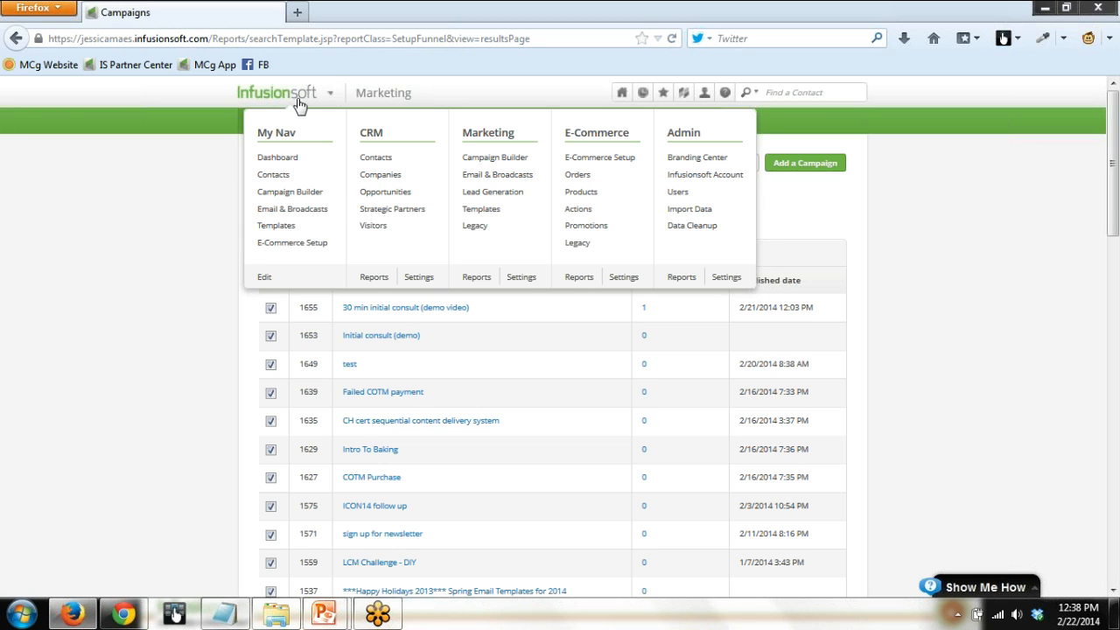
click(518, 280)
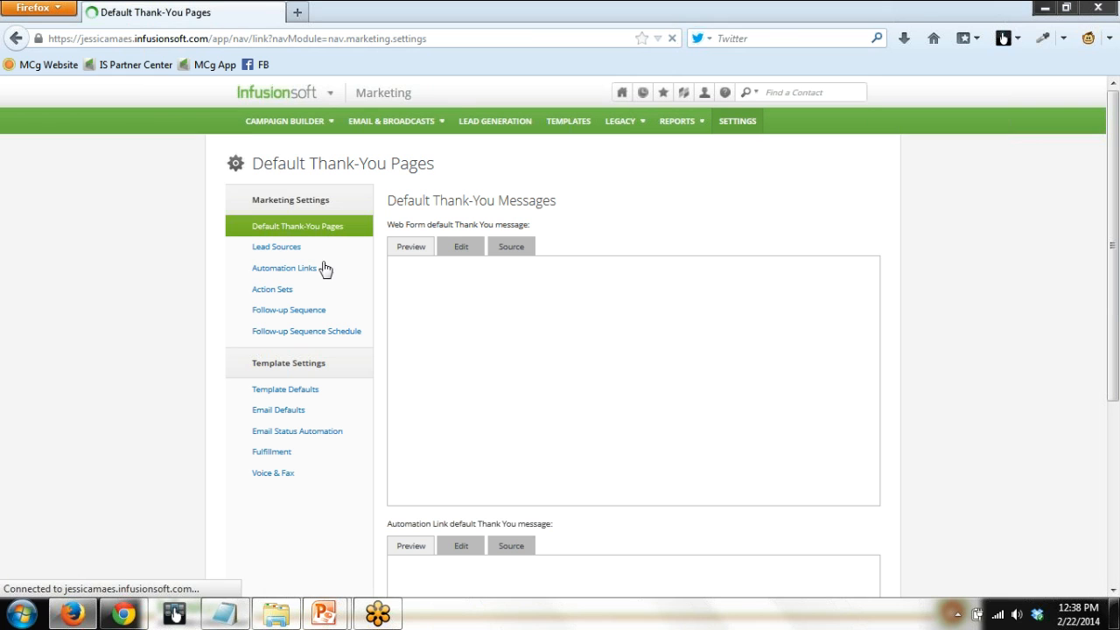
click(256, 298)
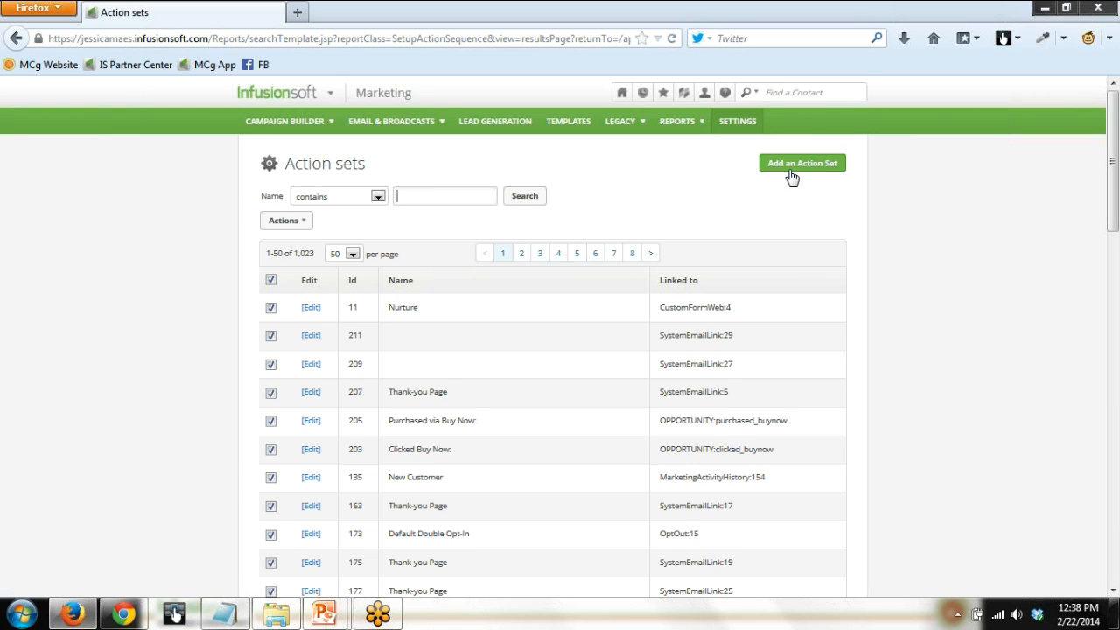
click(792, 168)
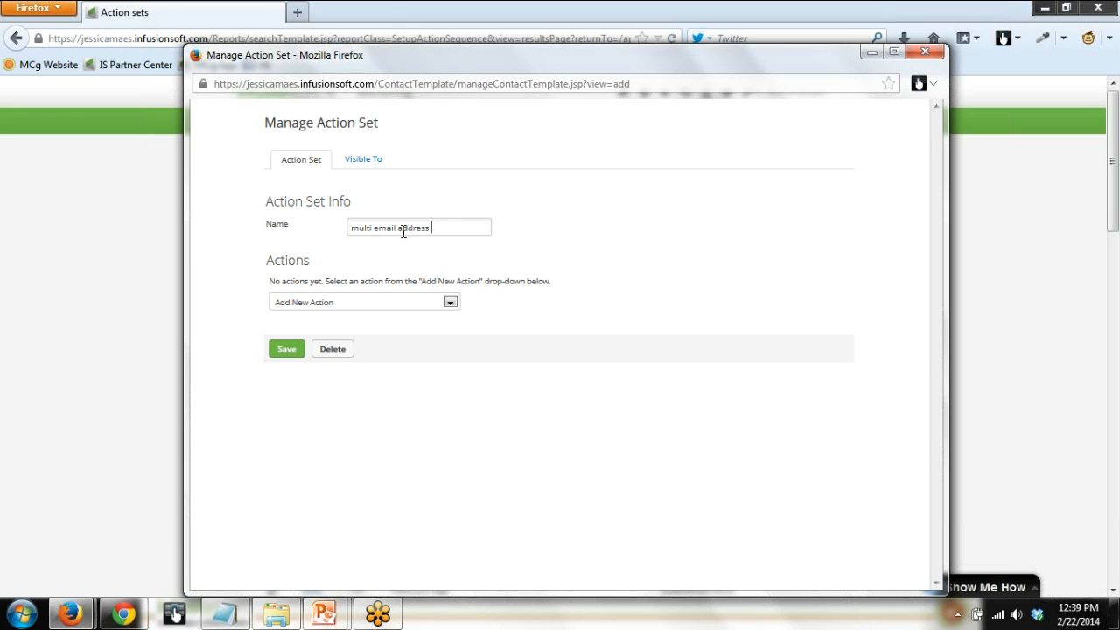
text(demo)
Add an action that sends an email with the "Copy of Confirmationand Email 1" template, and save the action set.
click(454, 307)
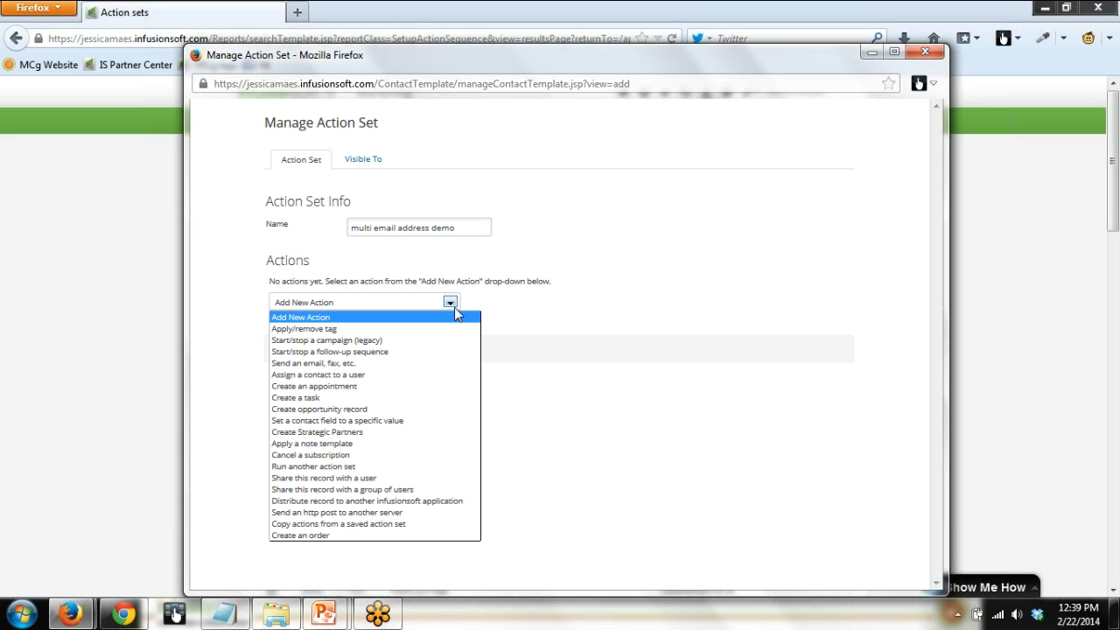
click(429, 363)
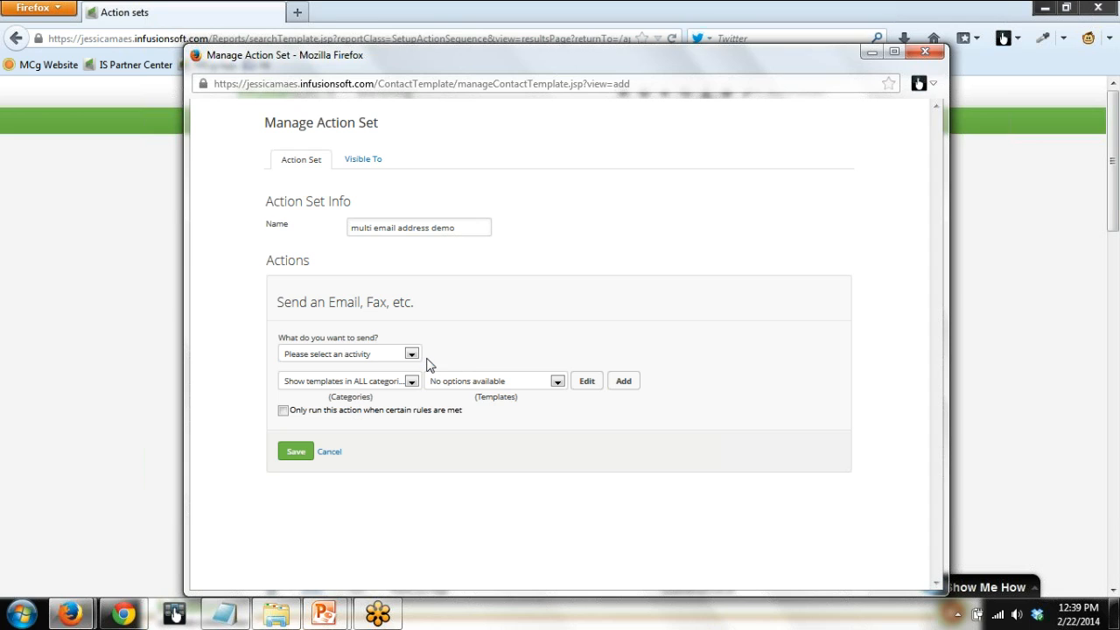
click(411, 353)
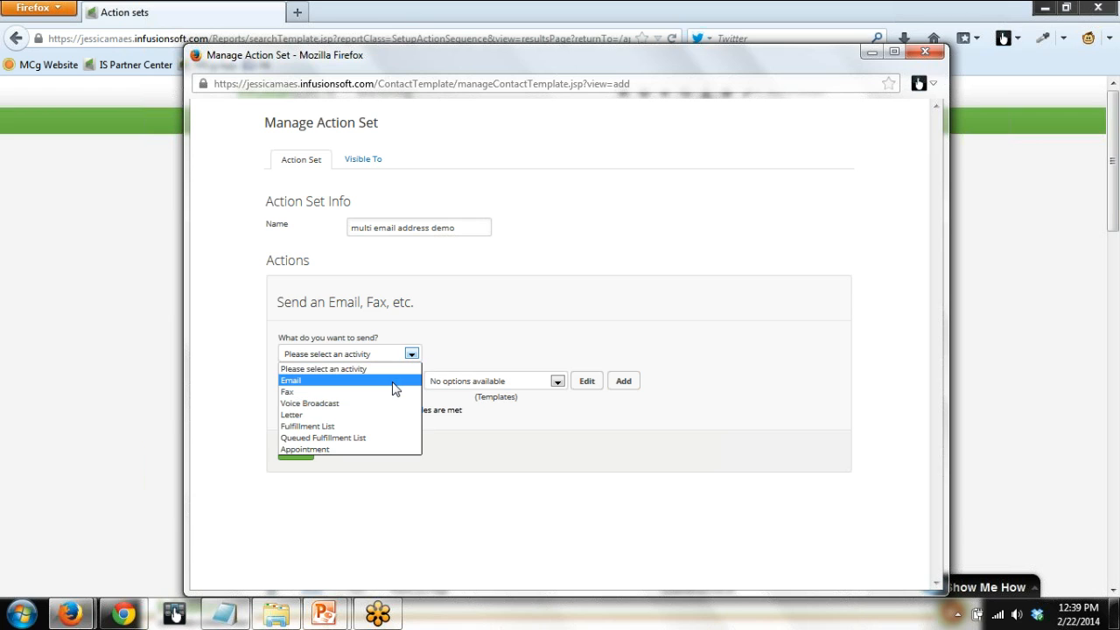
click(395, 381)
click(557, 383)
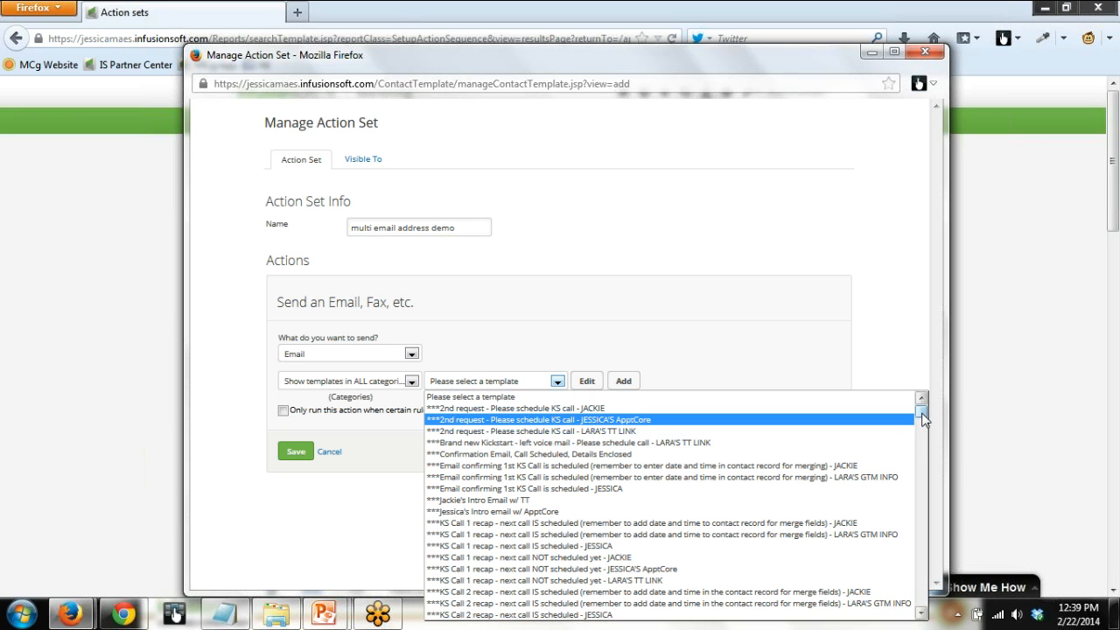
click(921, 615)
drag(921, 615, 921, 615)
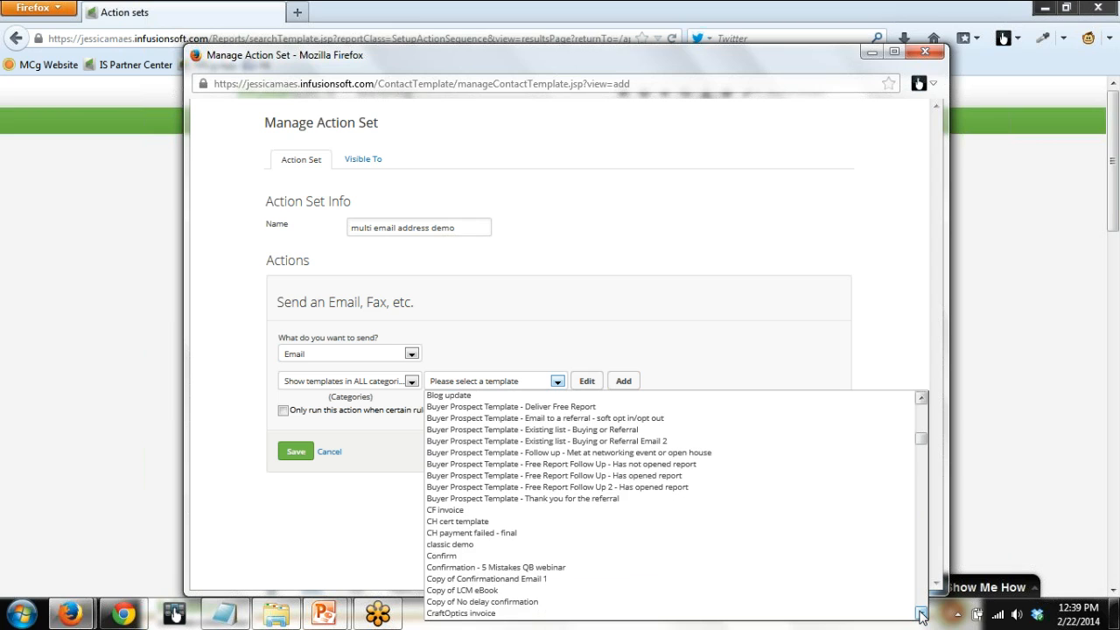
click(614, 577)
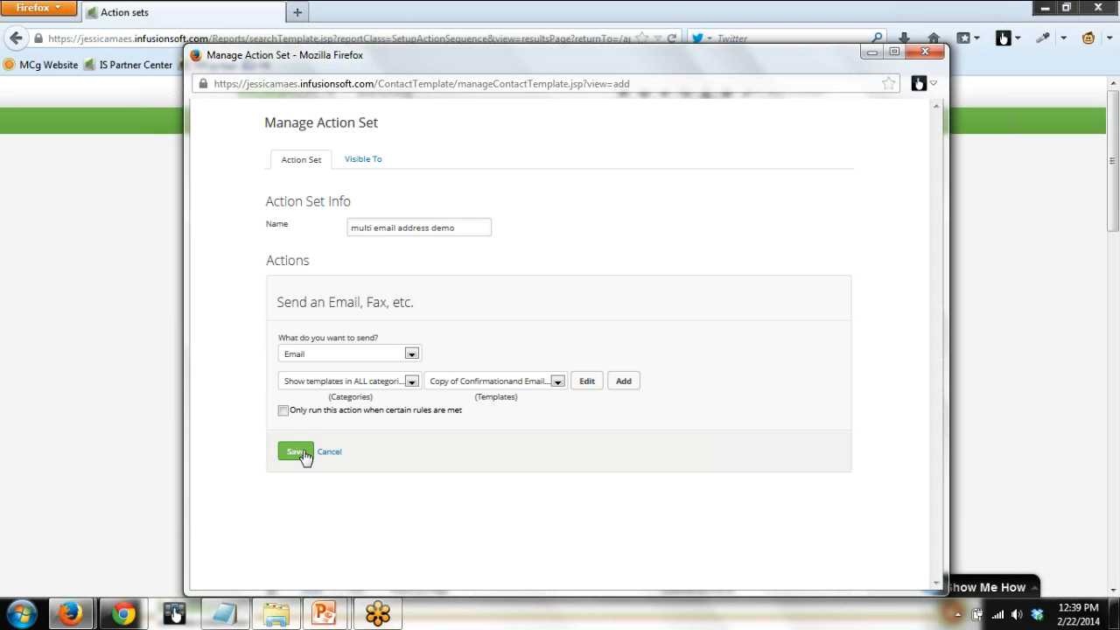
click(297, 452)
click(287, 371)
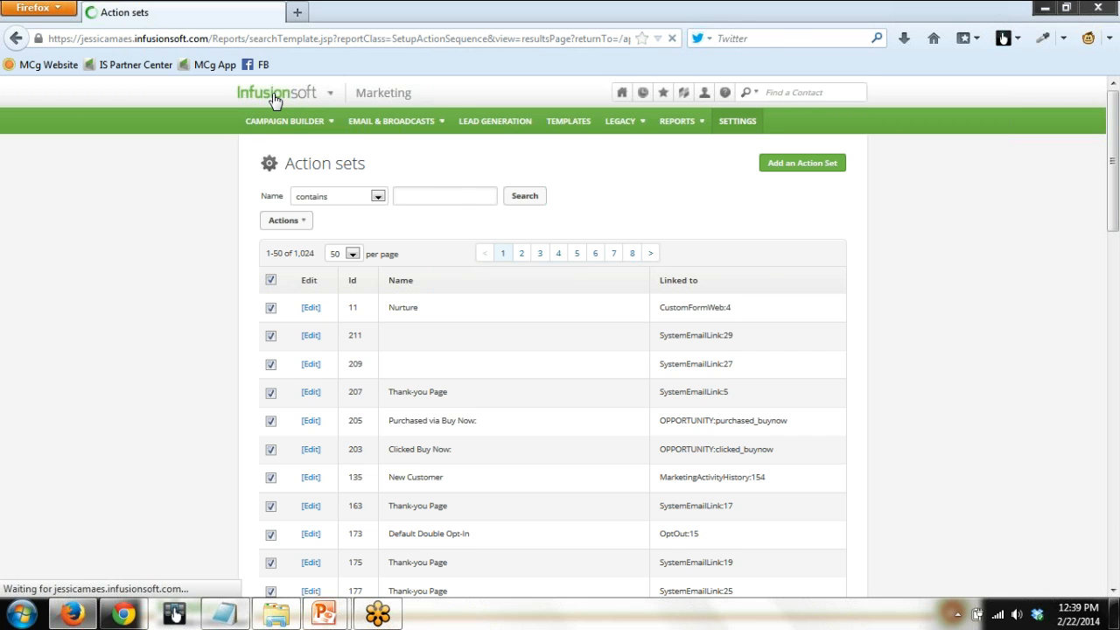
Reopen the LCM Challenge - DIY campaign from the Campaign Builder list.
click(276, 96)
click(515, 164)
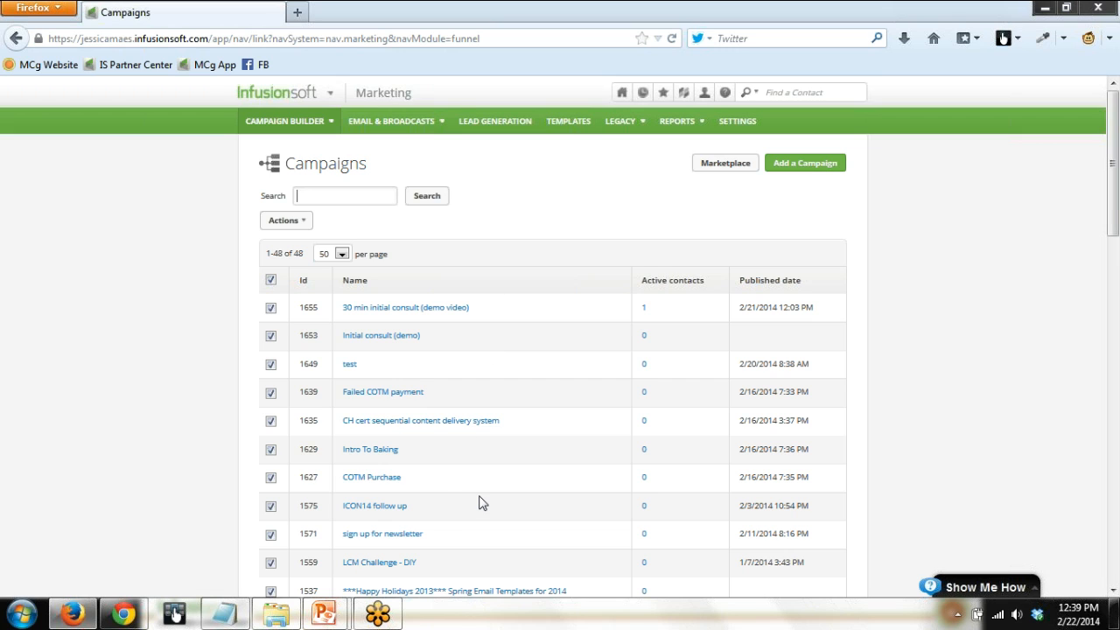
click(393, 565)
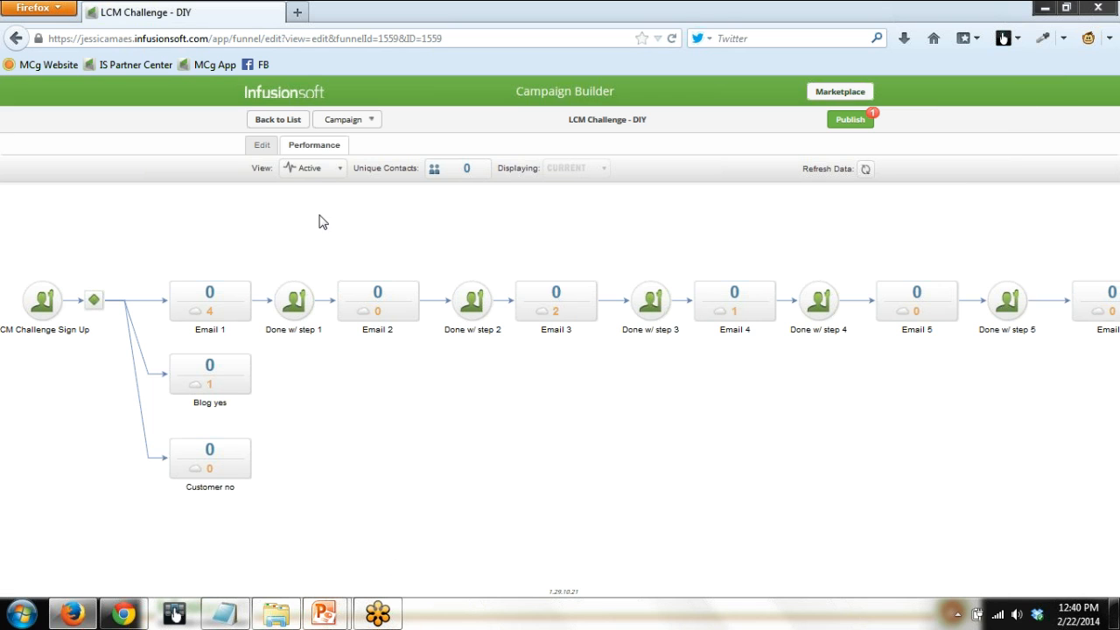
Open the Email 1 sequence for editing and delete the connection between Apply 1 tag and Confirmation and Email 1.
click(262, 149)
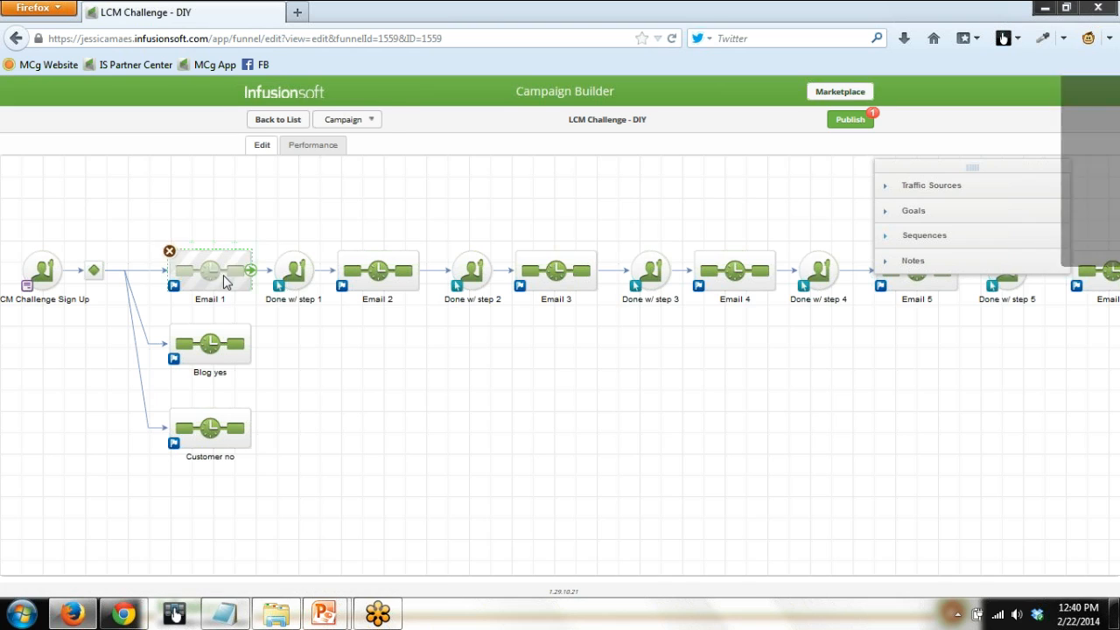
double_click(222, 280)
click(221, 220)
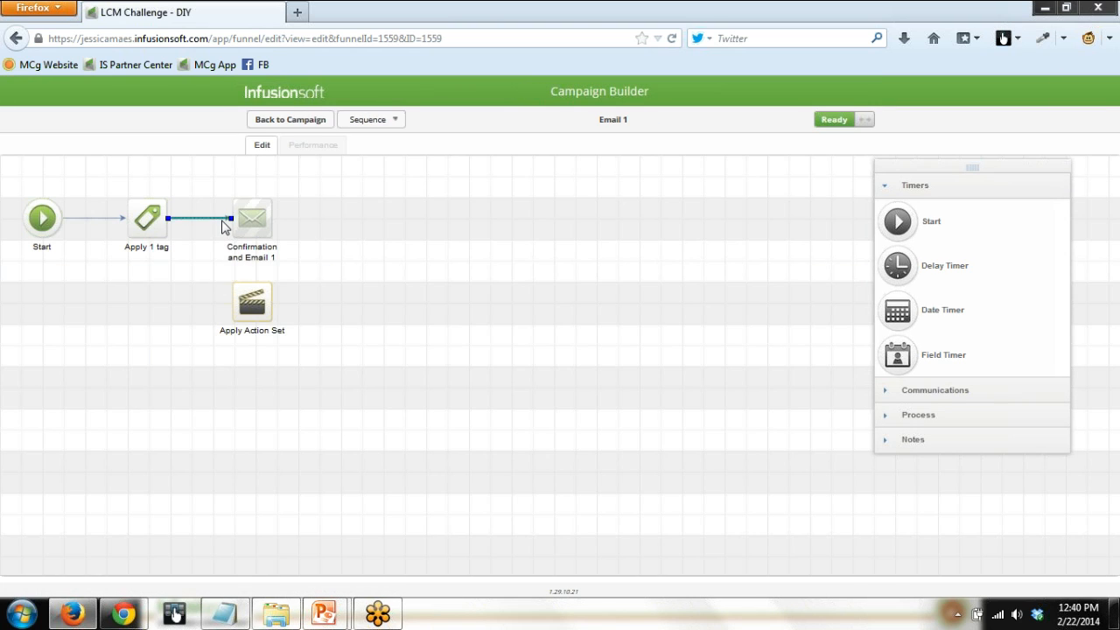
key(Delete)
Swap the positions of Confirmation and Email 1 and Apply Action Set, and connect Apply 1 tag to Apply Action Set.
drag(246, 221, 332, 343)
drag(251, 304, 257, 238)
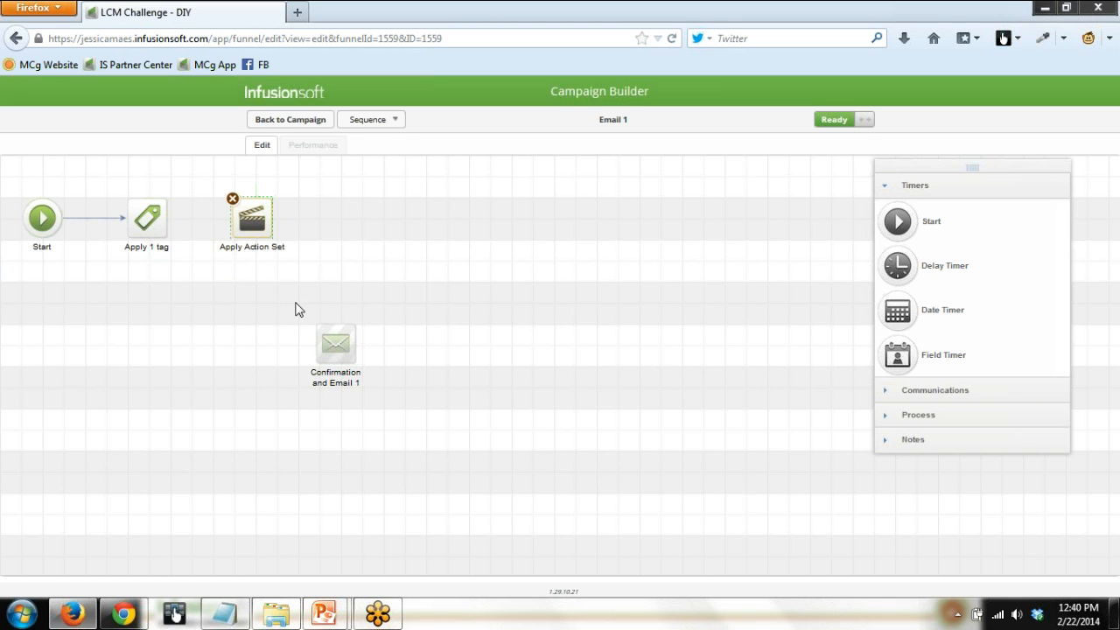
drag(333, 350, 252, 306)
drag(178, 232, 253, 222)
Configure the Apply Action Set step with the "multi email address demo" action set, save it, and return to the campaign.
double_click(261, 229)
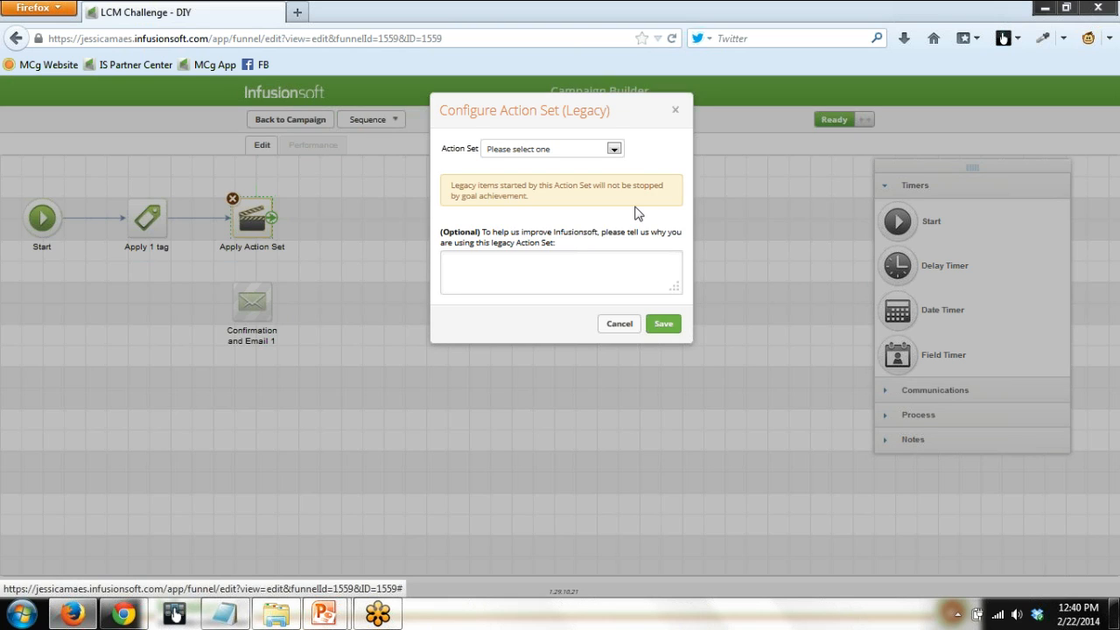
click(614, 149)
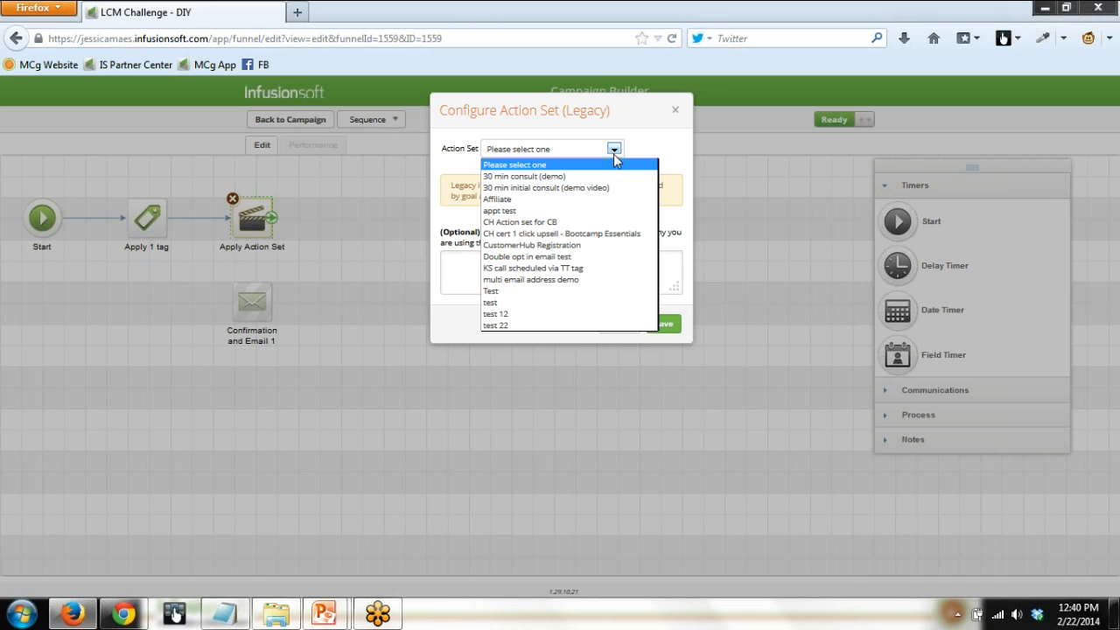
click(563, 279)
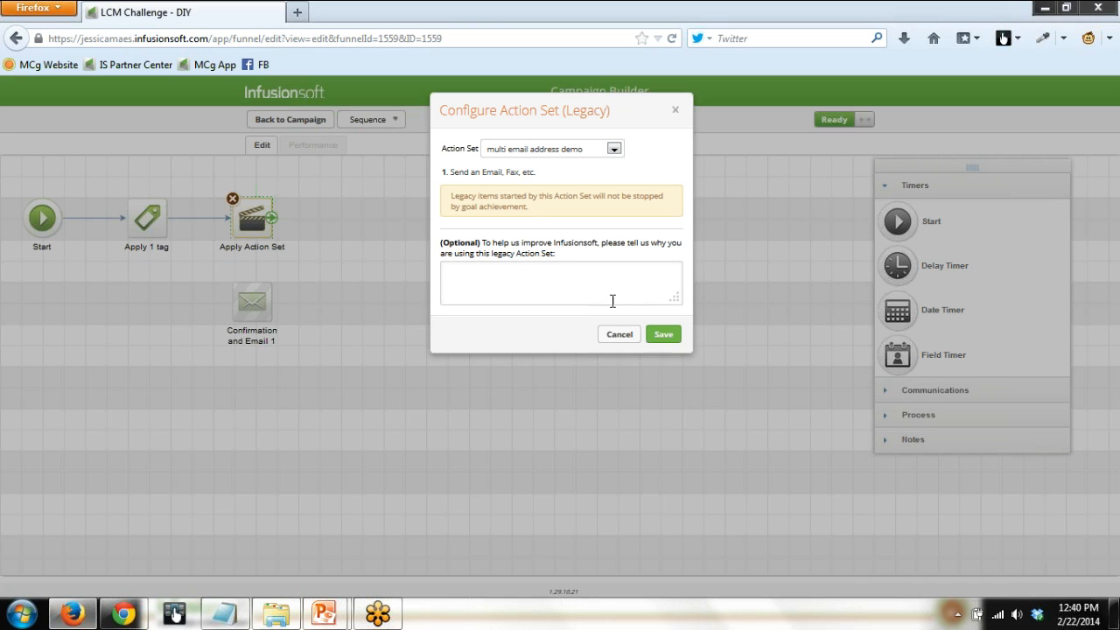
click(663, 336)
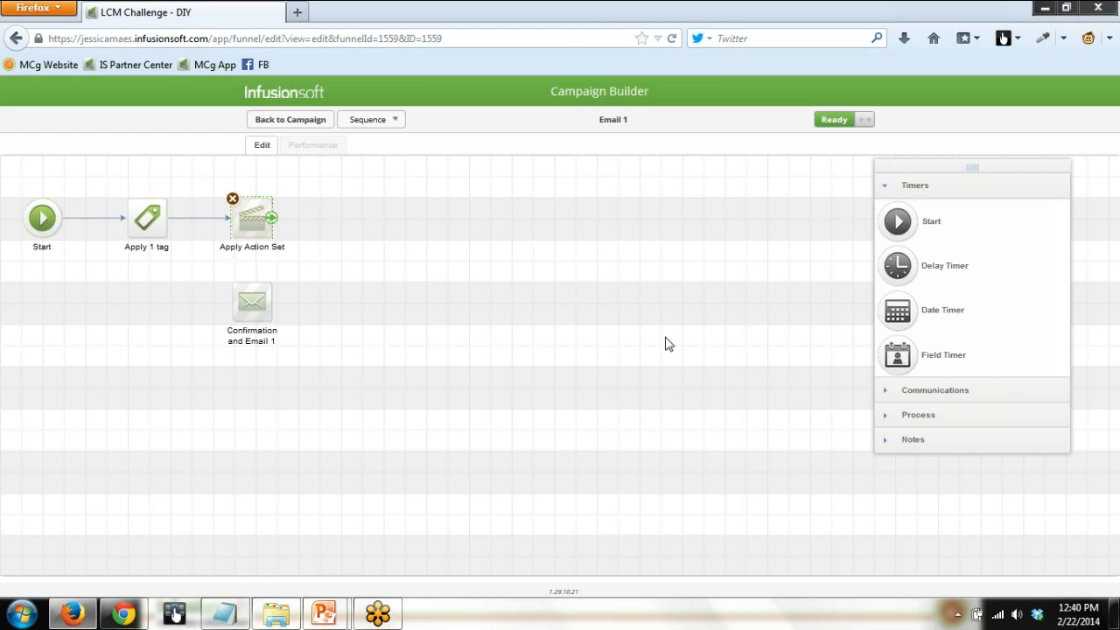
click(298, 122)
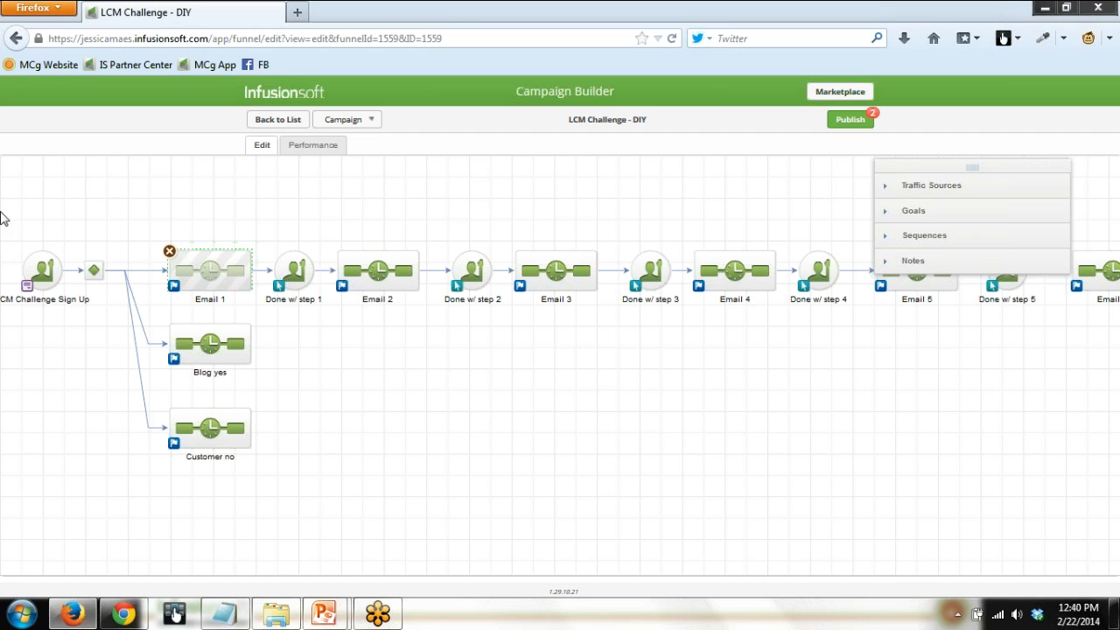
drag(136, 200, 269, 324)
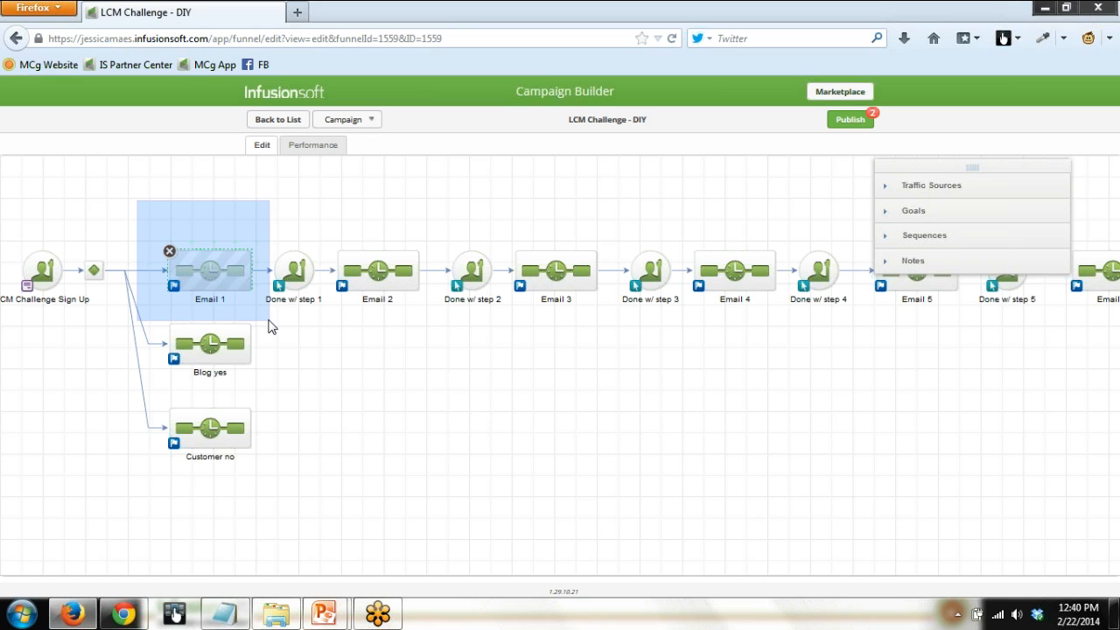
drag(269, 324, 269, 323)
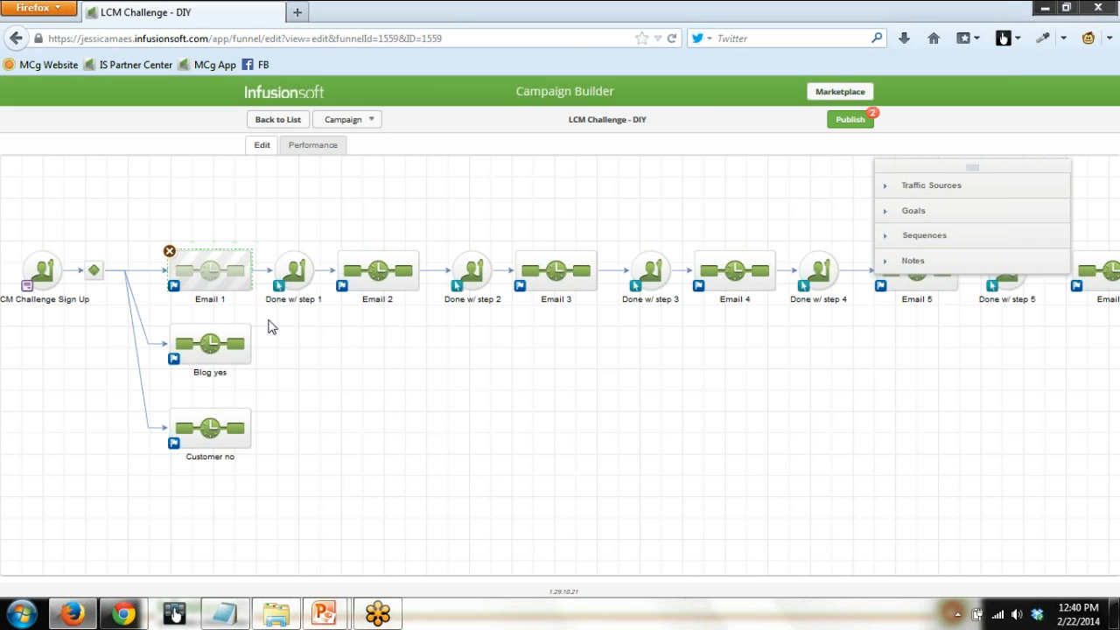
Reopen the Email 1 sequence to review the action set and the disconnected email, and return to the campaign.
double_click(202, 272)
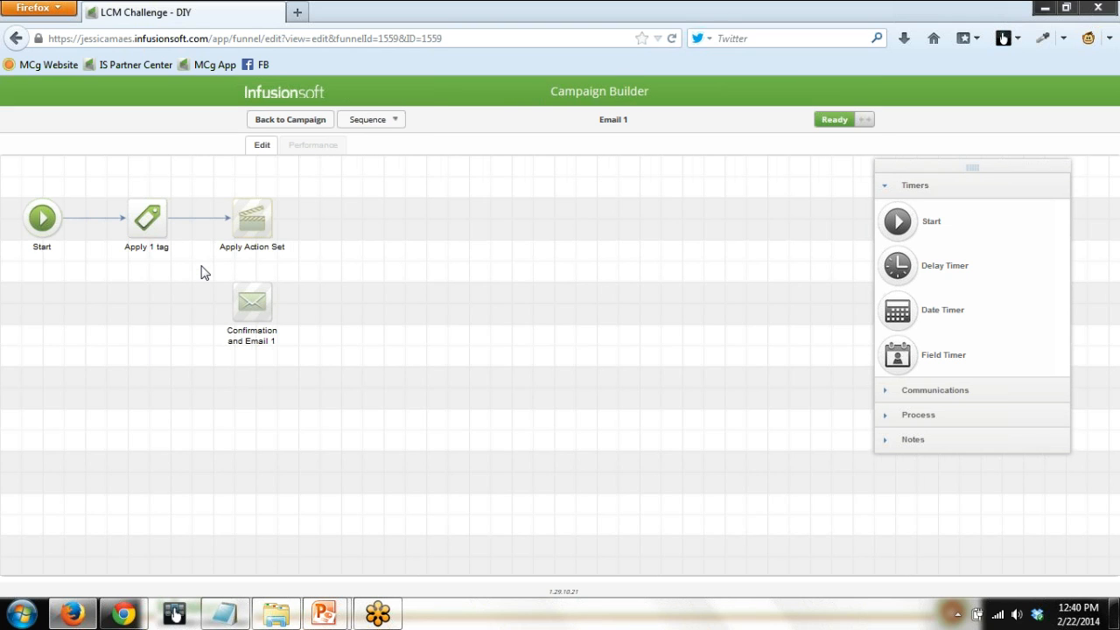
drag(205, 272, 336, 386)
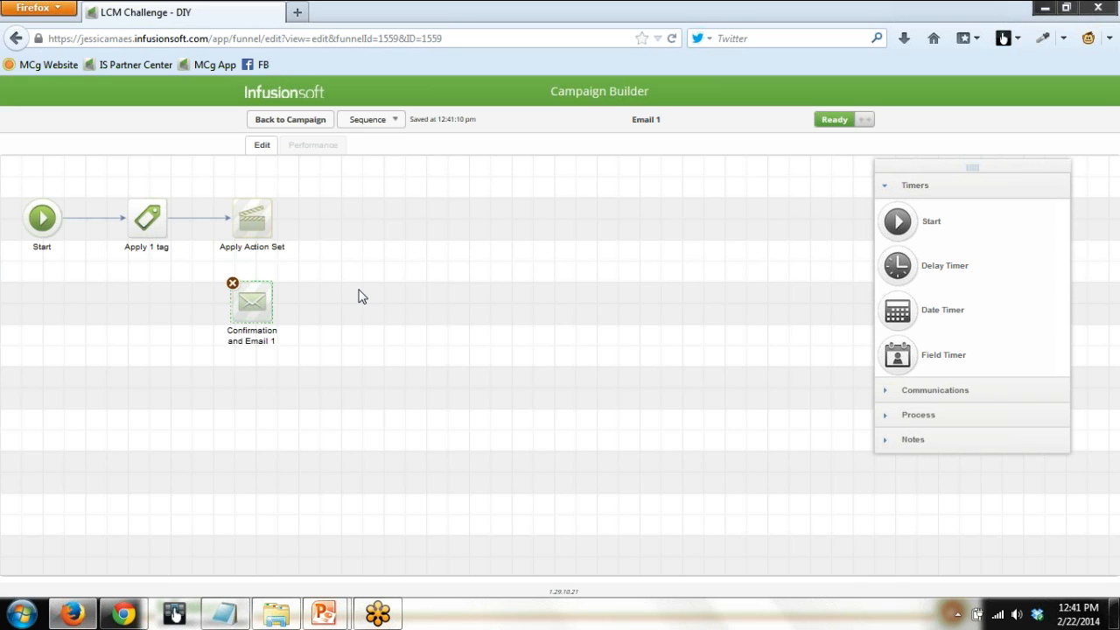
click(302, 120)
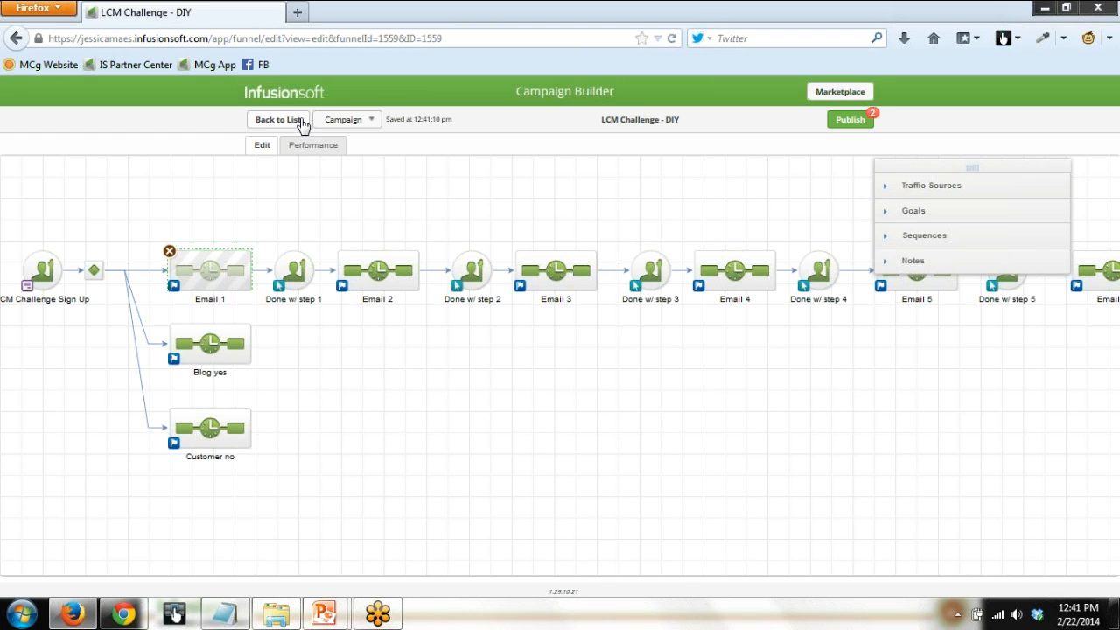